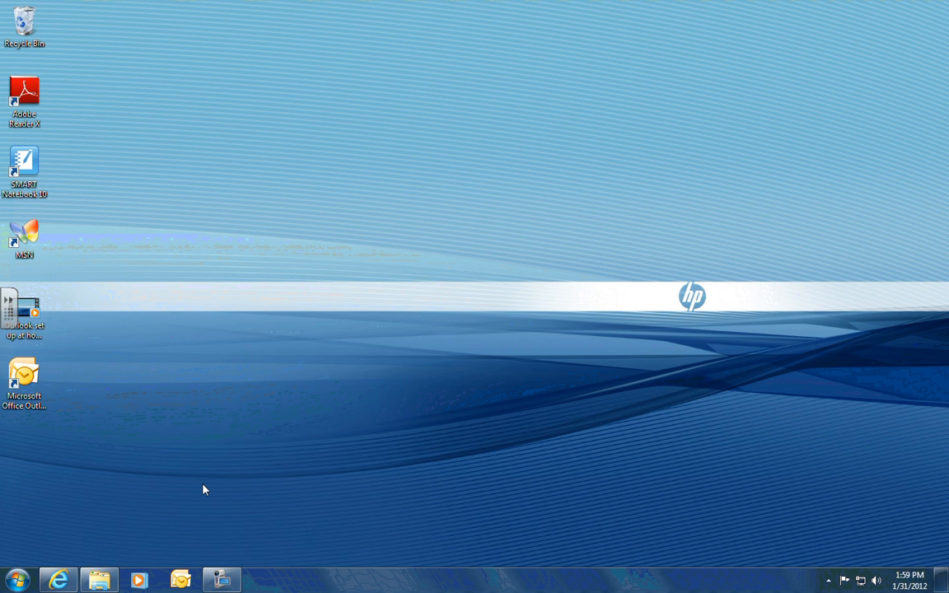
- Go through Control Panel's User Accounts page to the Mail (32-bit) dialog, which lists no profiles
{"action": "left_click", "coordinate": [22, 581]}
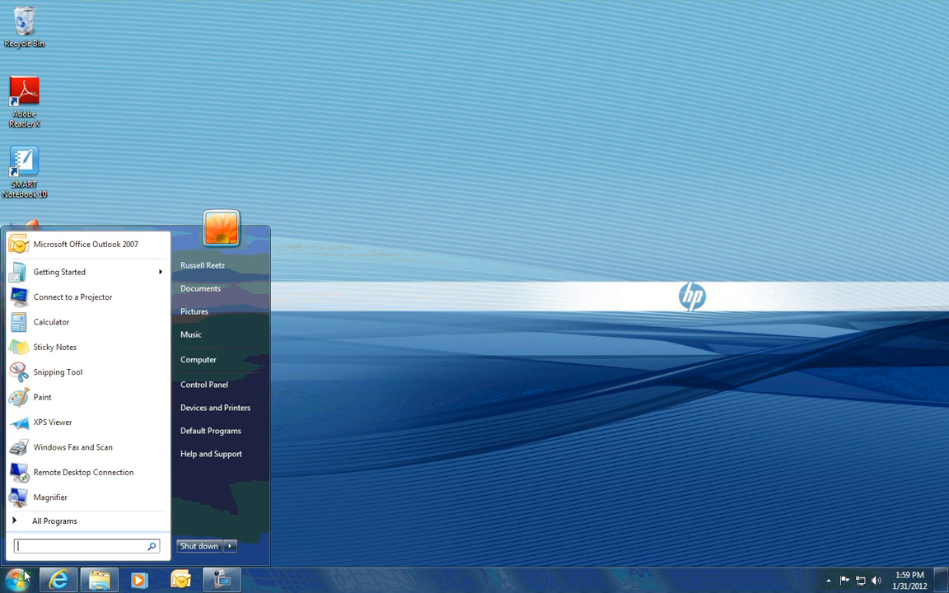
{"action": "left_click", "coordinate": [203, 387]}
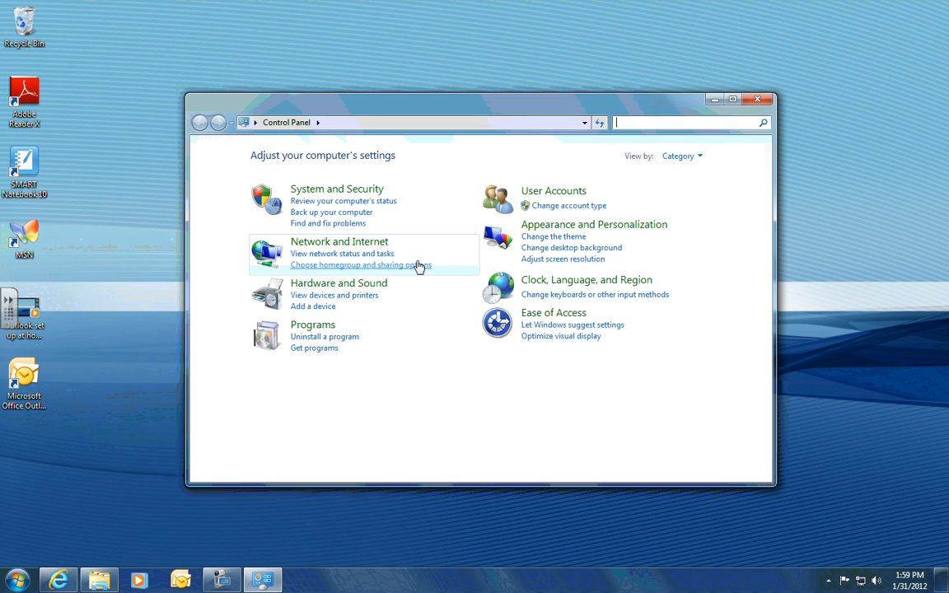
{"action": "left_click", "coordinate": [547, 193]}
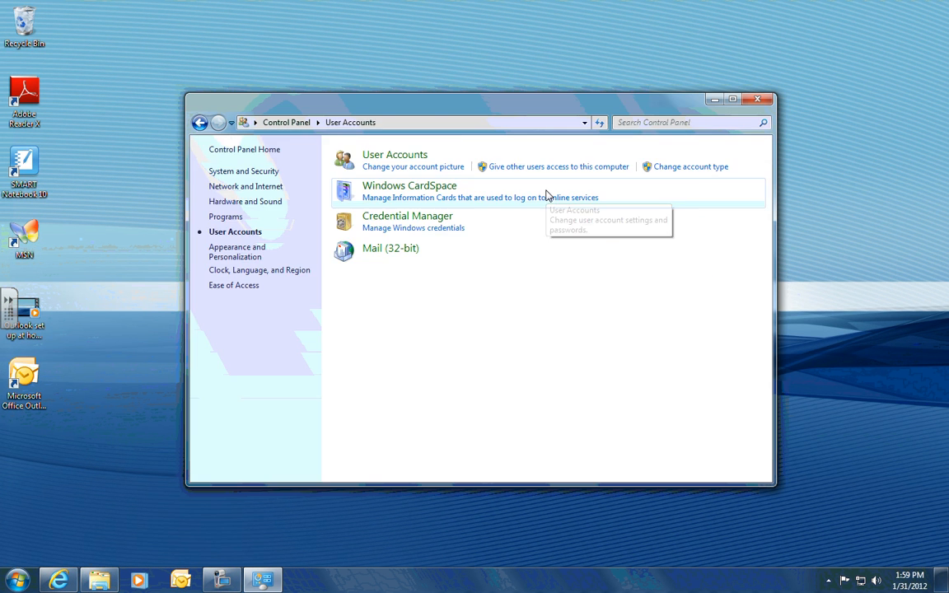
{"action": "left_click", "coordinate": [379, 250]}
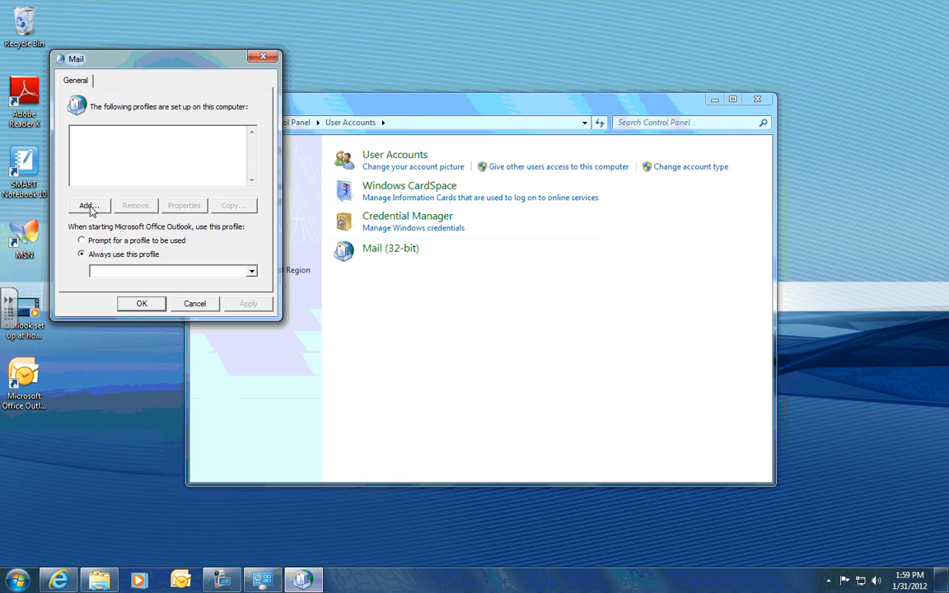
- Add a mail profile named isd719 and choose to configure its server settings manually
{"action": "left_click", "coordinate": [89, 207]}
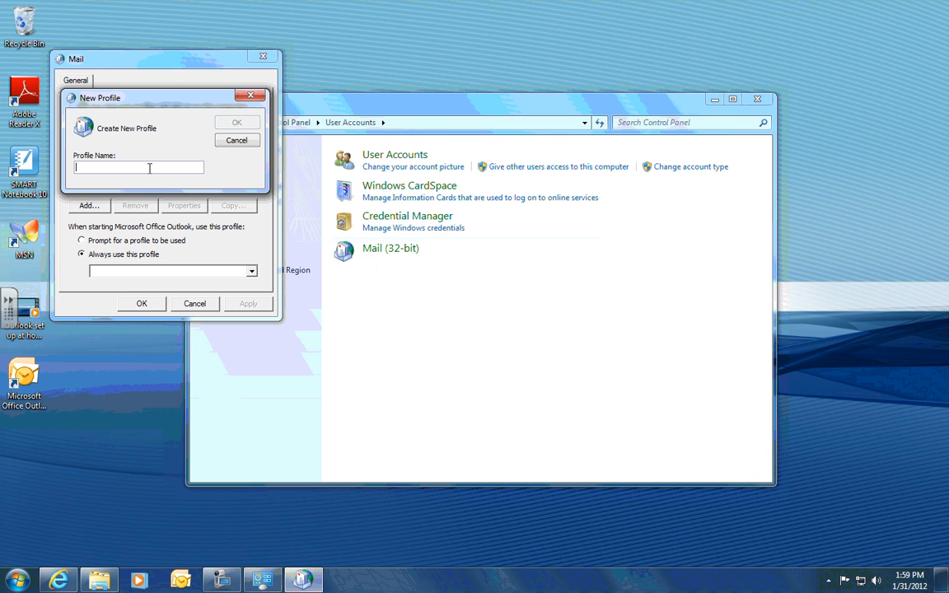
{"action": "type", "text": "isd719"}
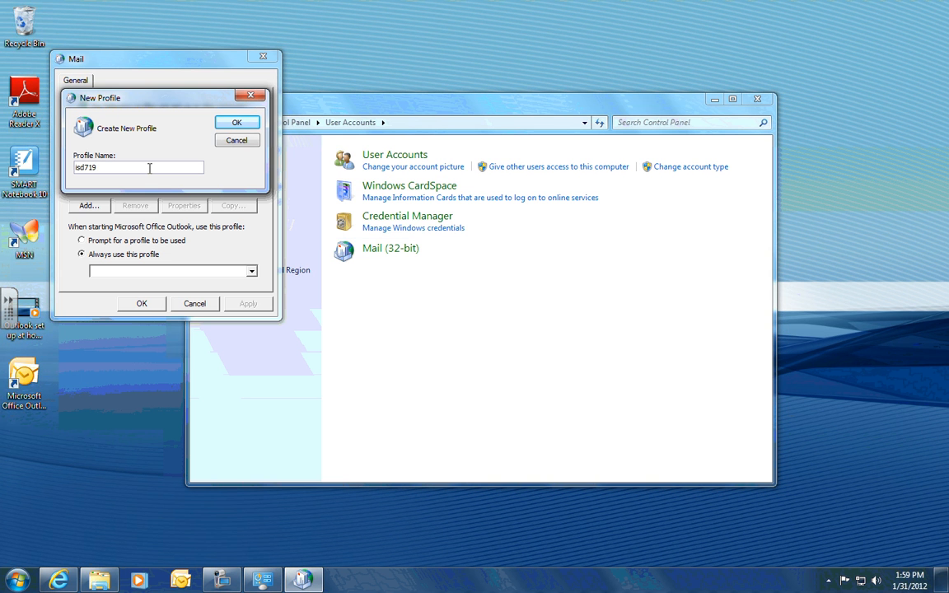
{"action": "left_click", "coordinate": [237, 122]}
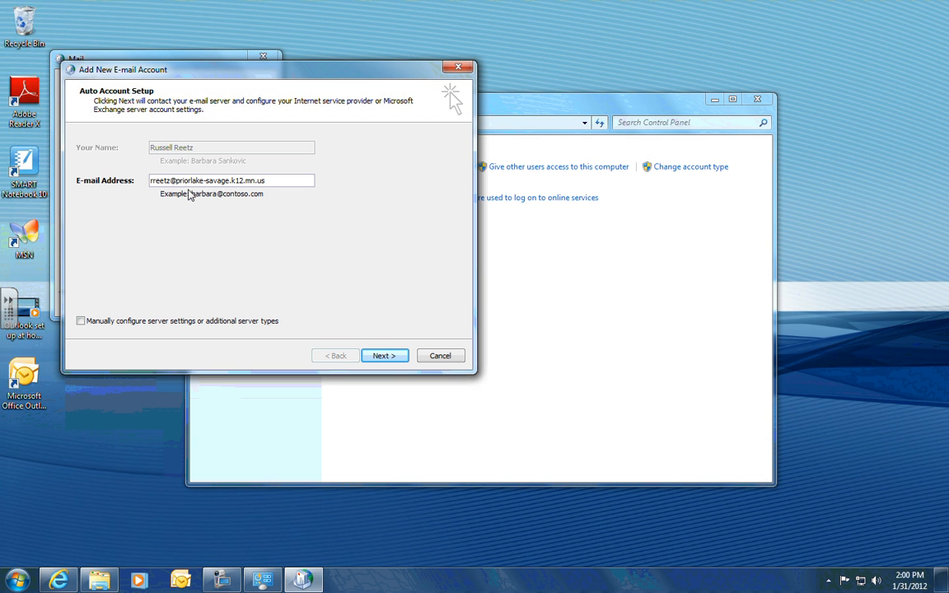
{"action": "left_click", "coordinate": [81, 321]}
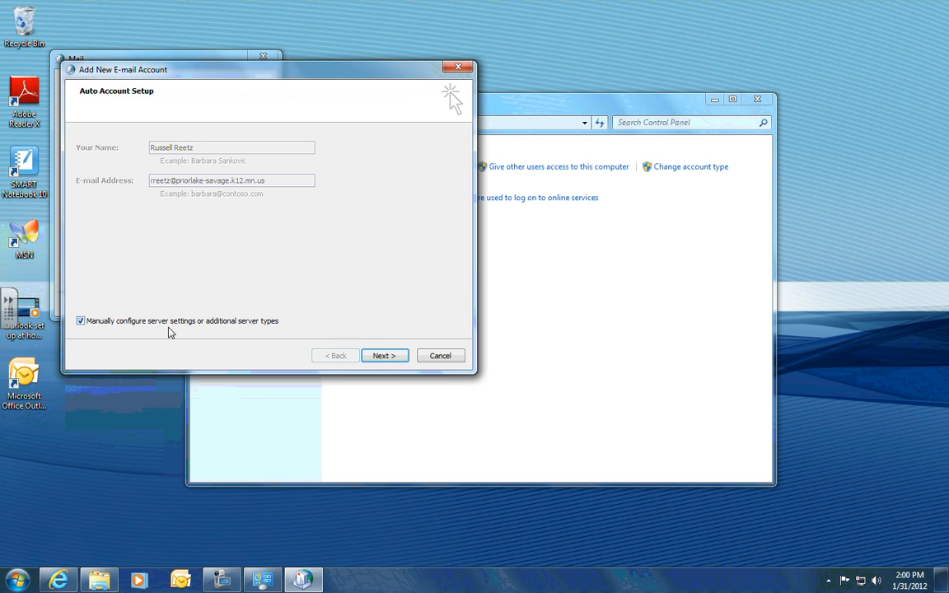
- Choose Microsoft Exchange as the new account's service type
{"action": "left_click", "coordinate": [397, 360]}
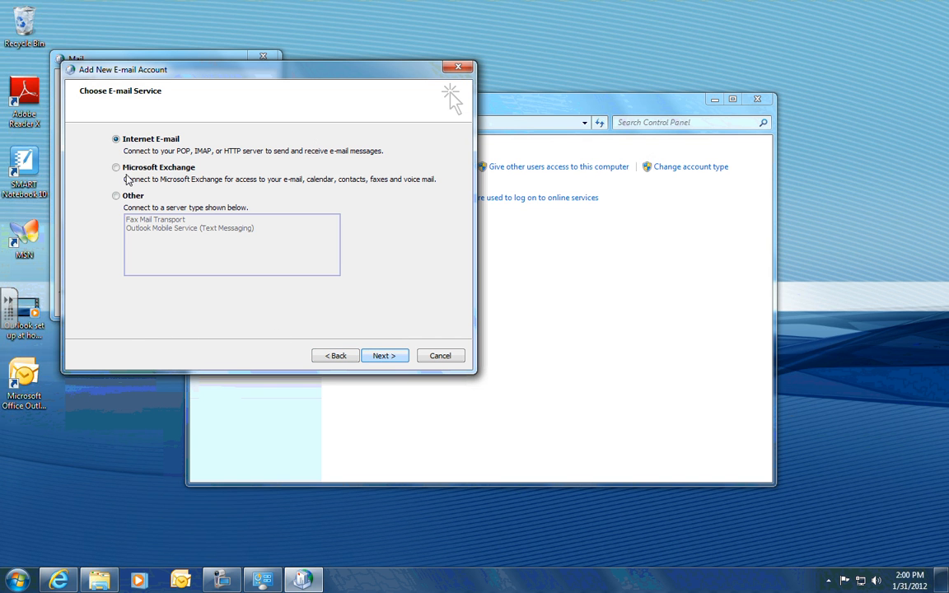
{"action": "left_click", "coordinate": [117, 168]}
{"action": "left_click", "coordinate": [383, 356]}
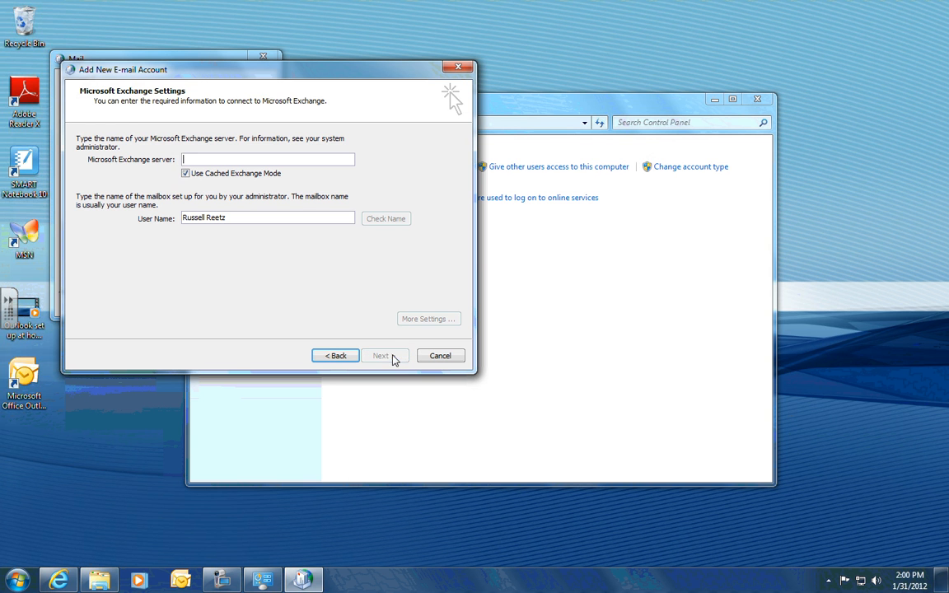
- Enter Exchange server ex-cas.isd719.lan and replace the user name with the short login name
{"action": "left_click", "coordinate": [201, 161]}
{"action": "type", "text": "ex"}
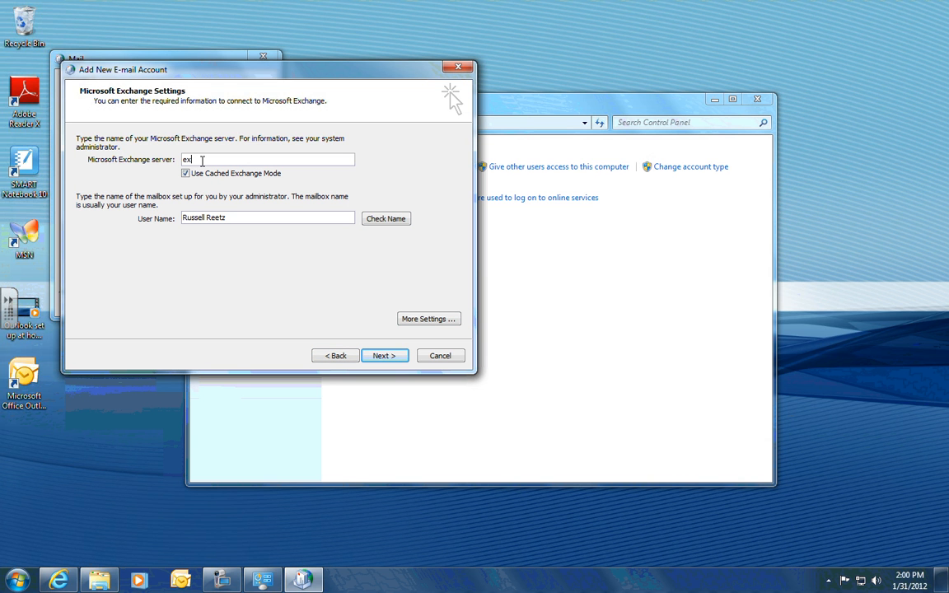
{"action": "type", "text": "-cas.isd719.lan"}
{"action": "left_click_drag", "start_coordinate": [239, 219], "coordinate": [149, 205]}
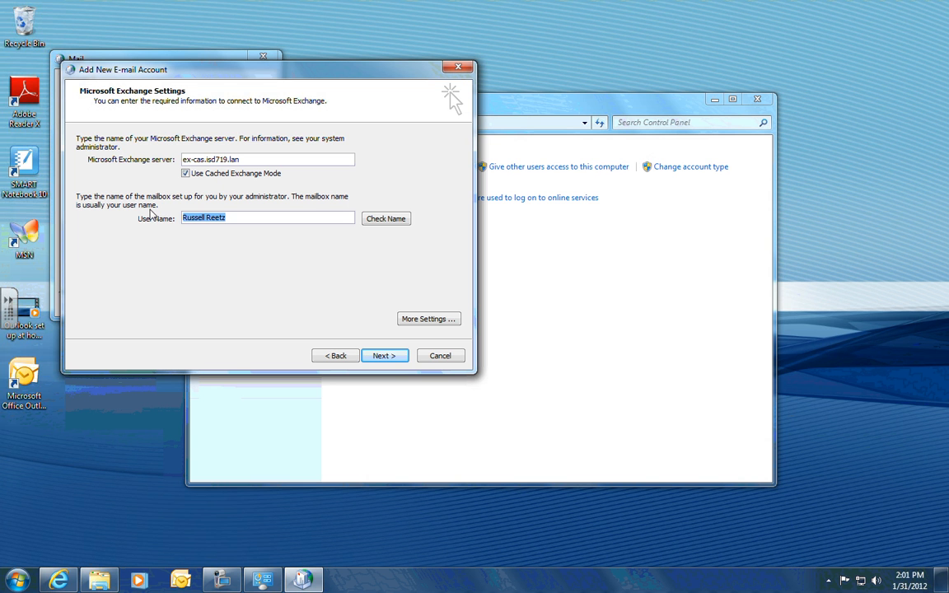
{"action": "left_click", "coordinate": [425, 319]}
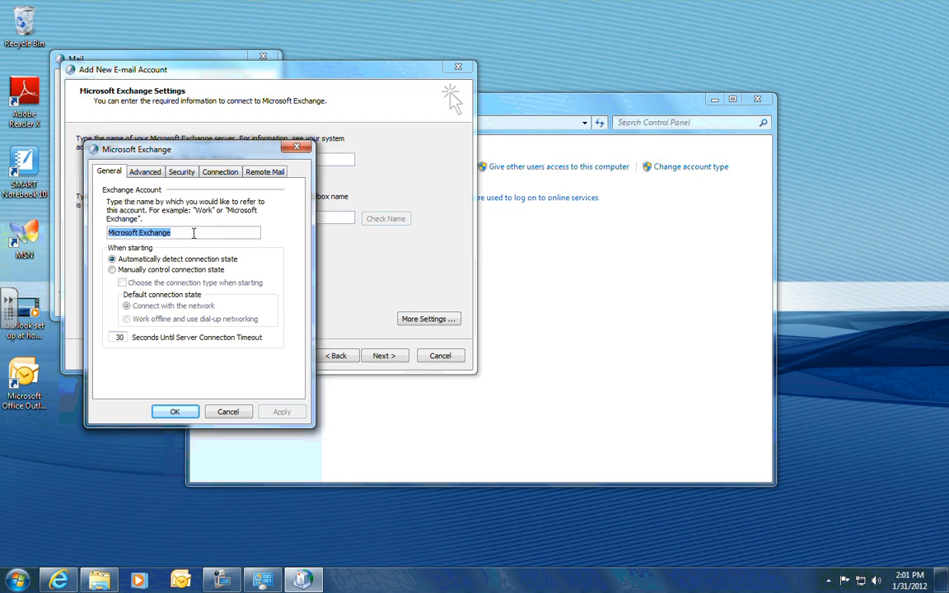
- Rename the Exchange account to isd719 and enable connecting to Microsoft Exchange using HTTP
{"action": "key", "text": "BackSpace"}
{"action": "type", "text": "isd"}
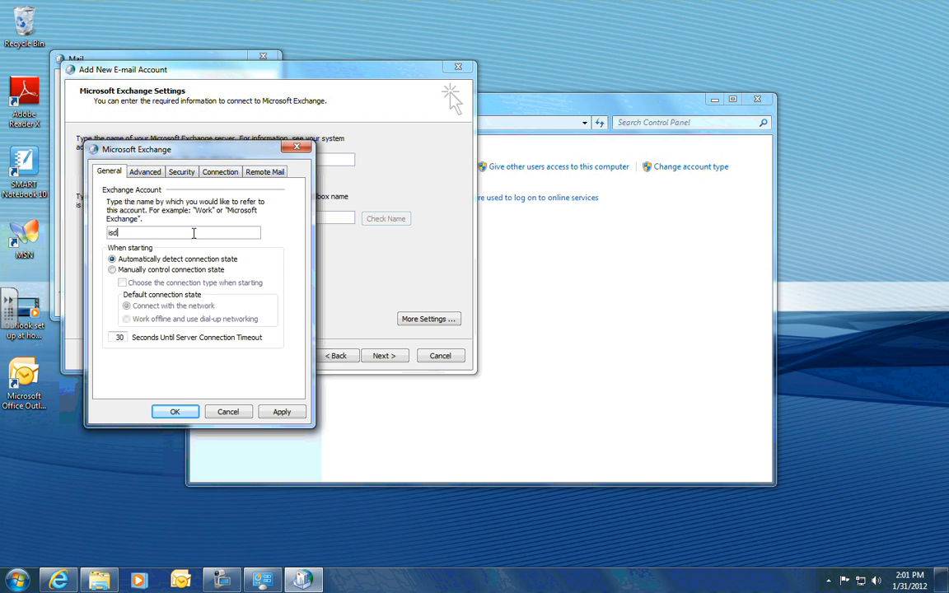
{"action": "type", "text": "719"}
{"action": "left_click", "coordinate": [179, 172]}
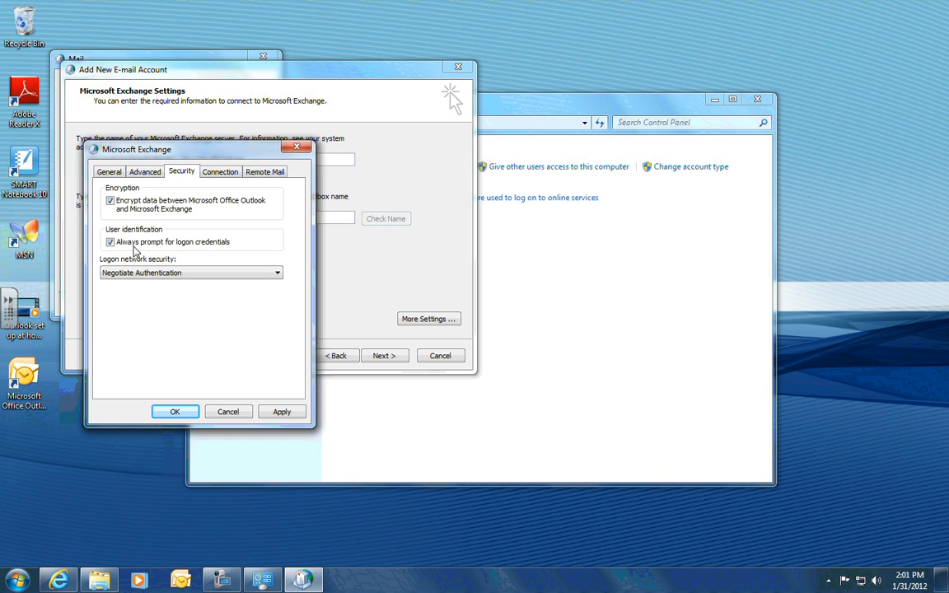
{"action": "left_click", "coordinate": [214, 178]}
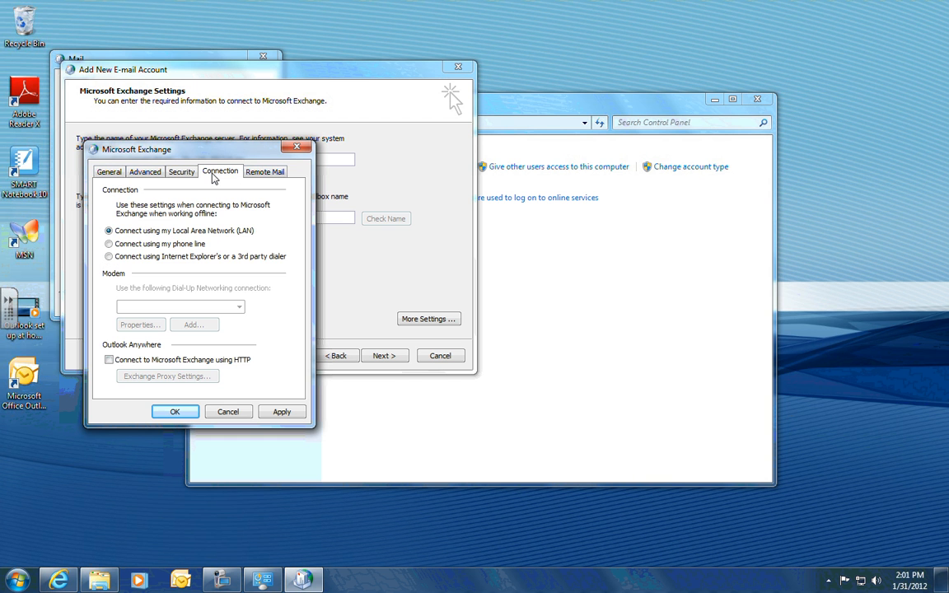
{"action": "left_click", "coordinate": [109, 361]}
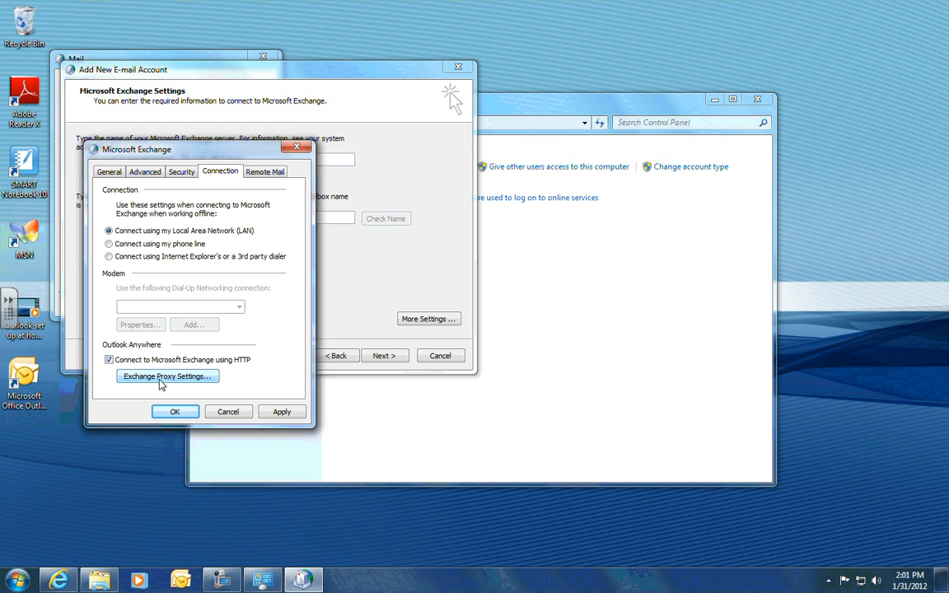
- Set the Exchange proxy server address to exchange.priorlake-savage.k12.mn.us
{"action": "left_click", "coordinate": [159, 381]}
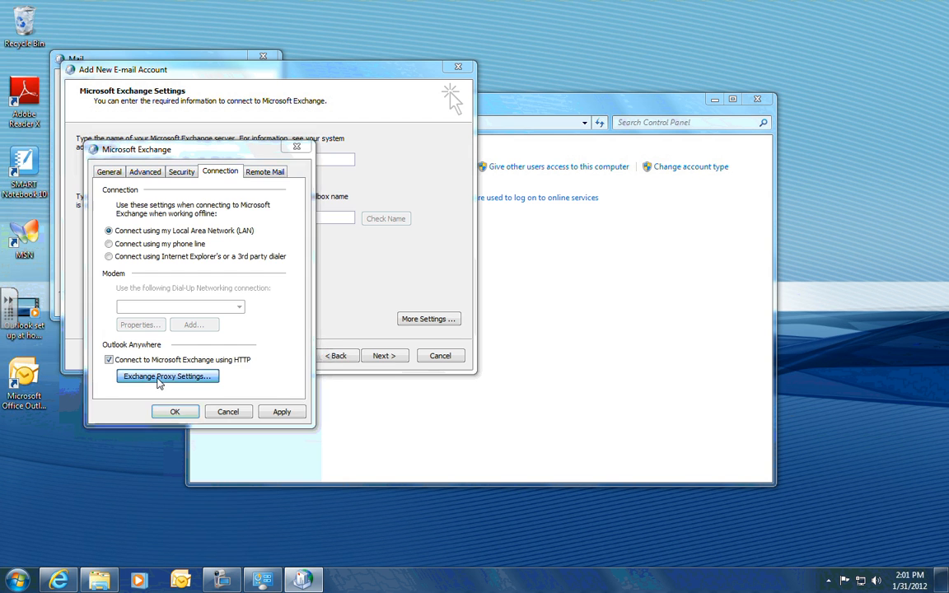
{"action": "type", "text": "echan"}
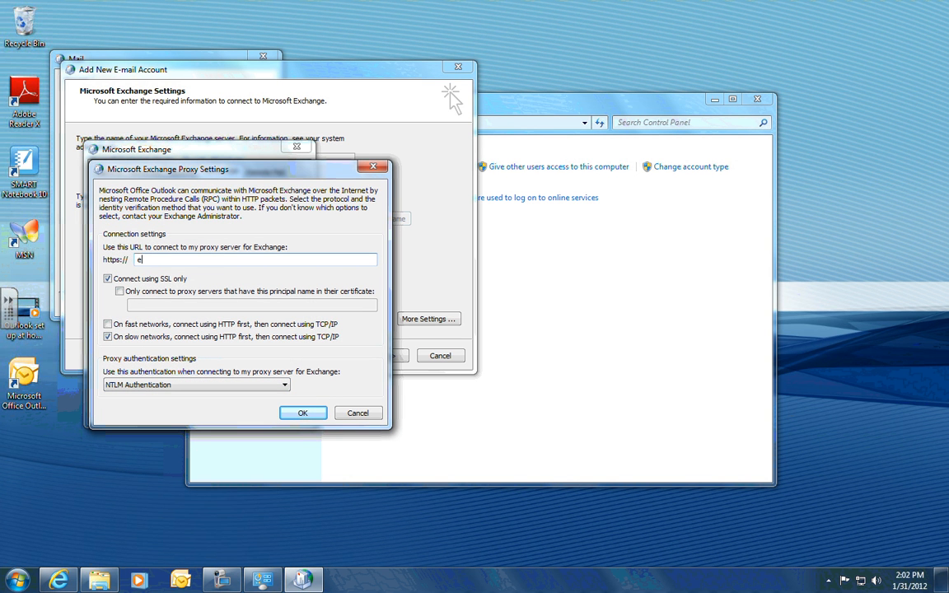
{"action": "key", "text": "BackSpace"}
{"action": "key", "text": "BackSpace"}
{"action": "key", "text": "BackSpace"}
{"action": "key", "text": "BackSpace"}
{"action": "type", "text": "xchange.priorlake-savag"}
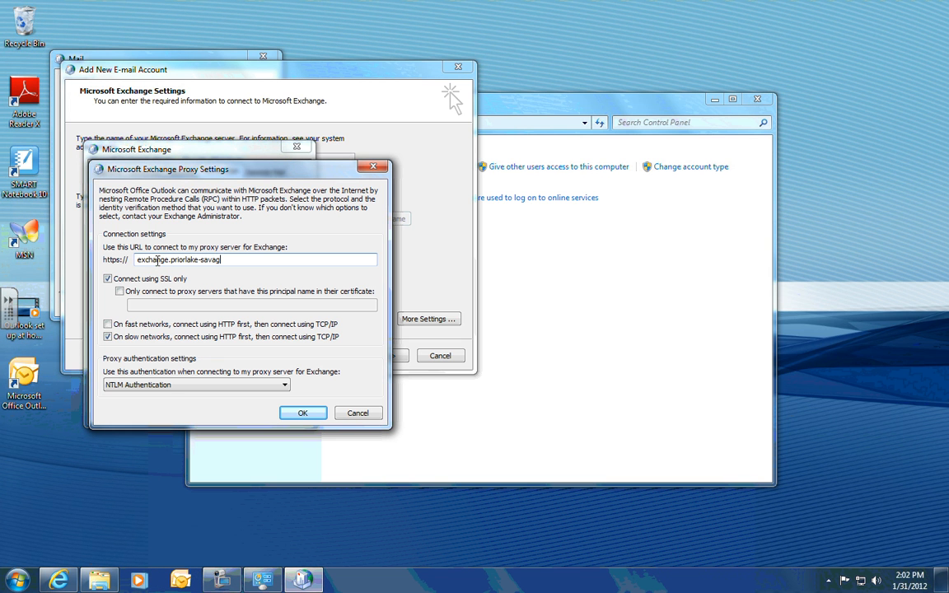
{"action": "type", "text": "e.k12.mn.us"}
- Require proxy principal name msstd:exchange.priorlake-savage.k12.mn.us for the connection
{"action": "left_click", "coordinate": [119, 292]}
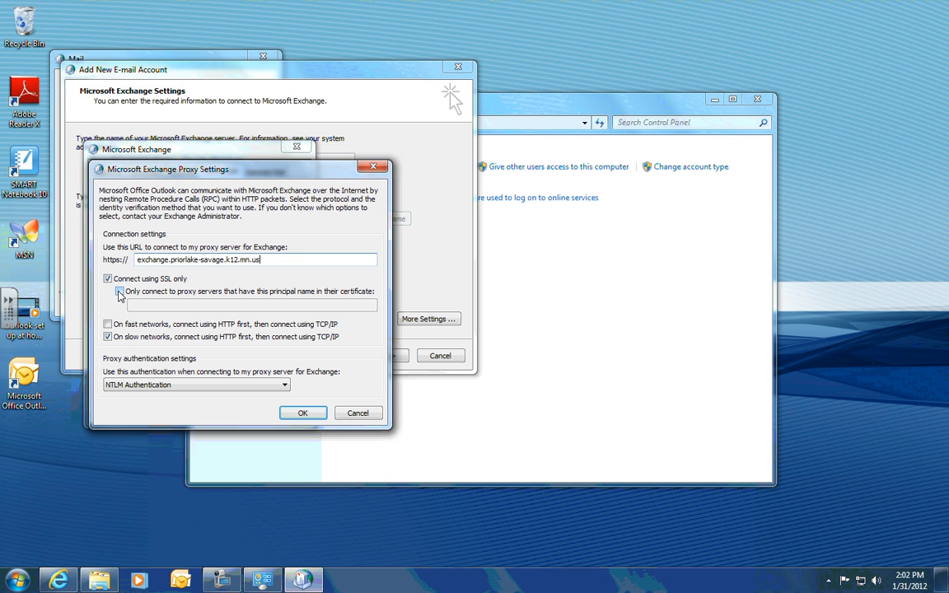
{"action": "left_click", "coordinate": [161, 306]}
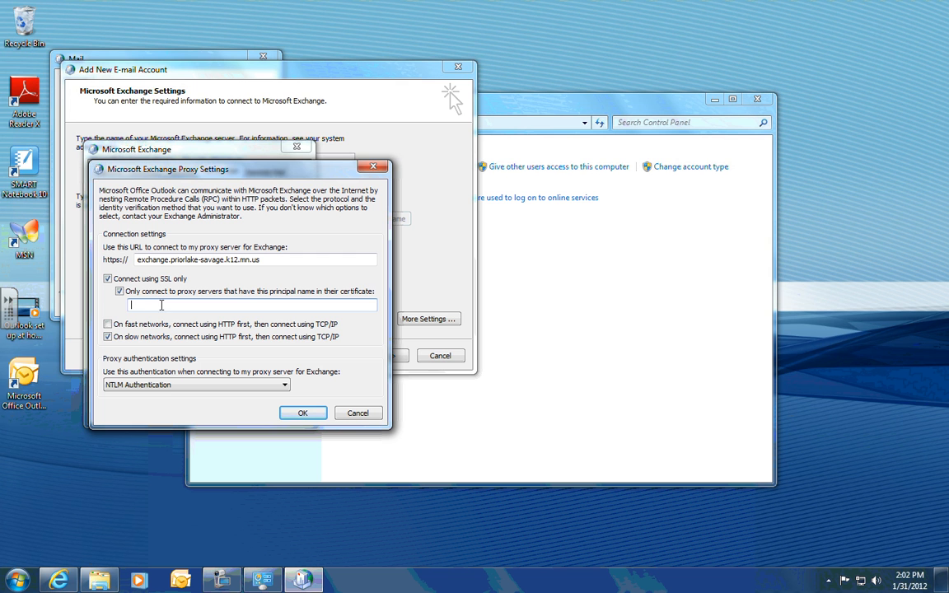
{"action": "type", "text": "msstd:exchange.priorlake-savage.k12.m"}
{"action": "type", "text": "n.us"}
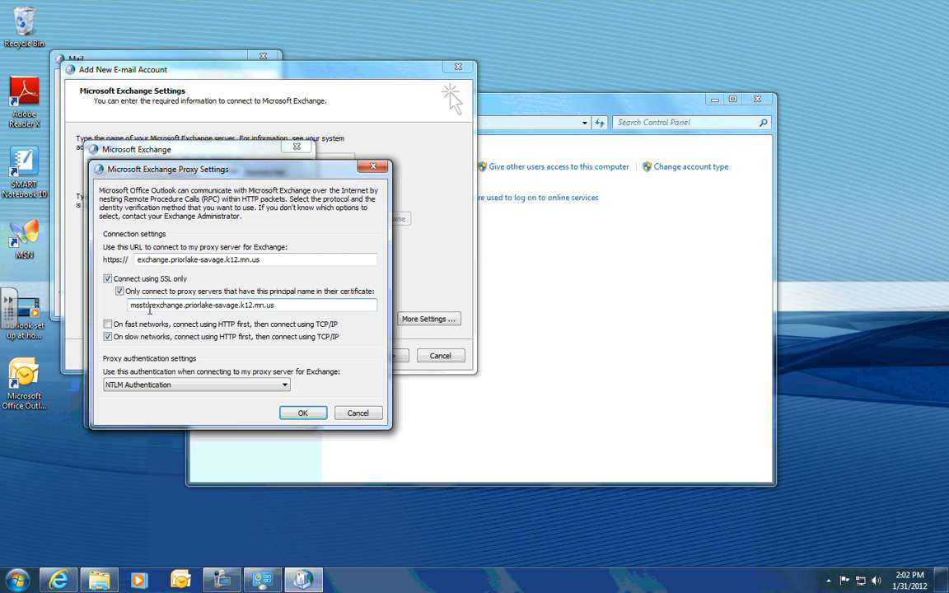
{"action": "type", "text": ":"}
- Save the proxy and Exchange settings, finish the account wizard, and close Mail and Control Panel
{"action": "left_click", "coordinate": [310, 412]}
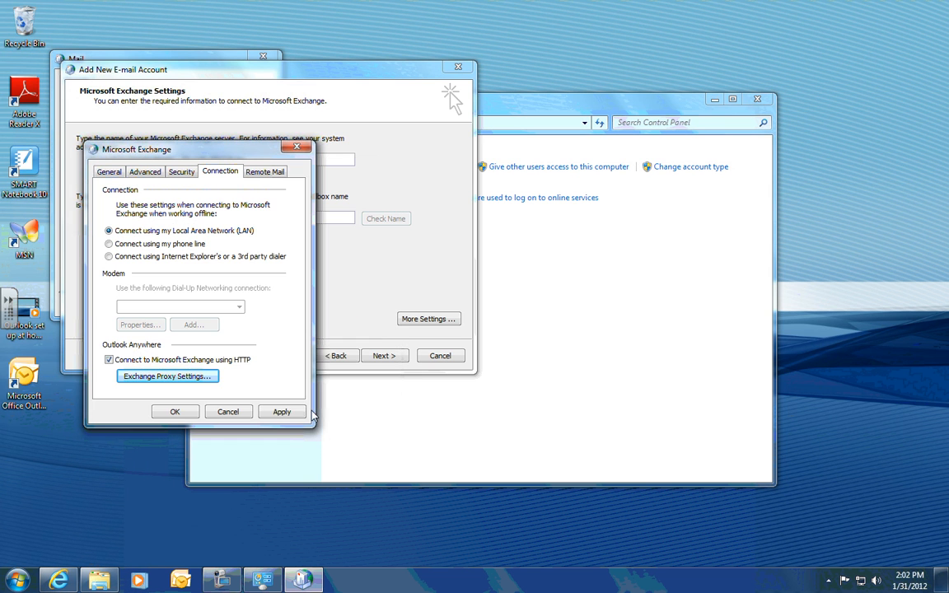
{"action": "left_click", "coordinate": [284, 413]}
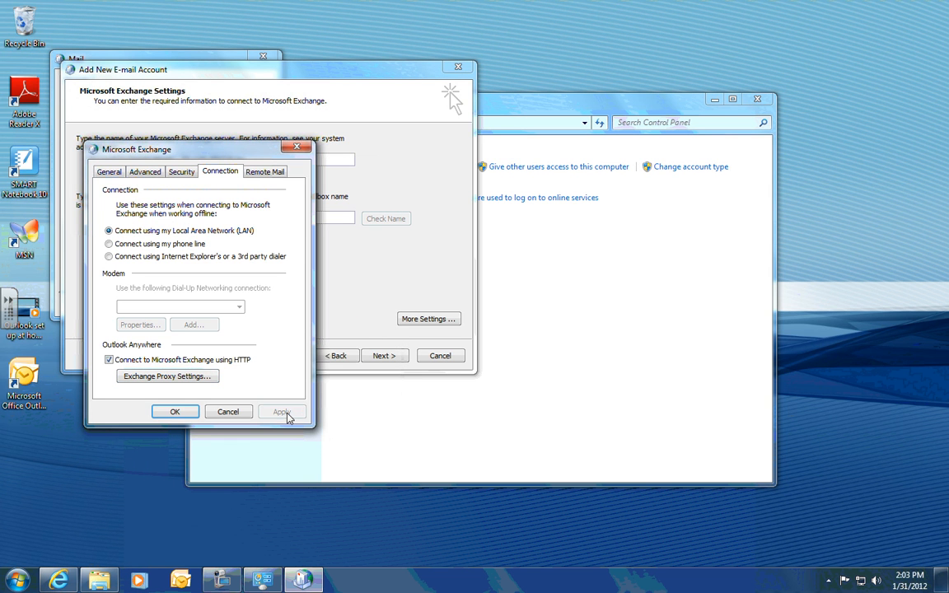
{"action": "left_click", "coordinate": [177, 411]}
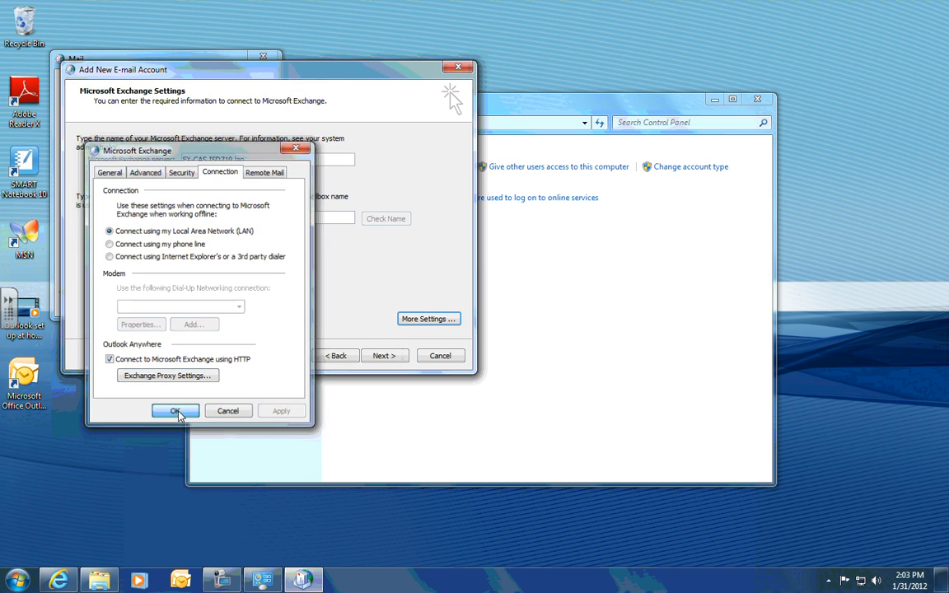
{"action": "left_click", "coordinate": [382, 356]}
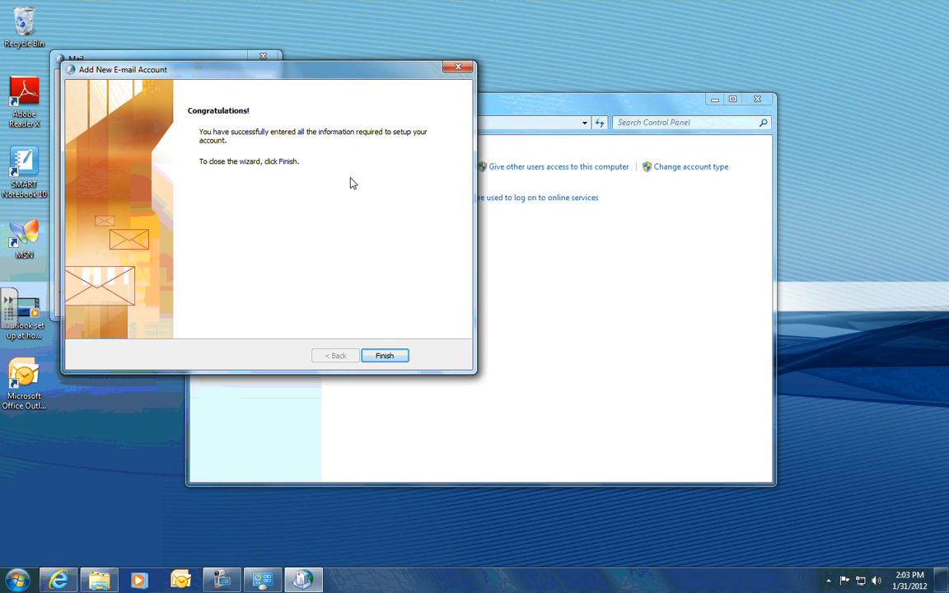
{"action": "left_click", "coordinate": [394, 356]}
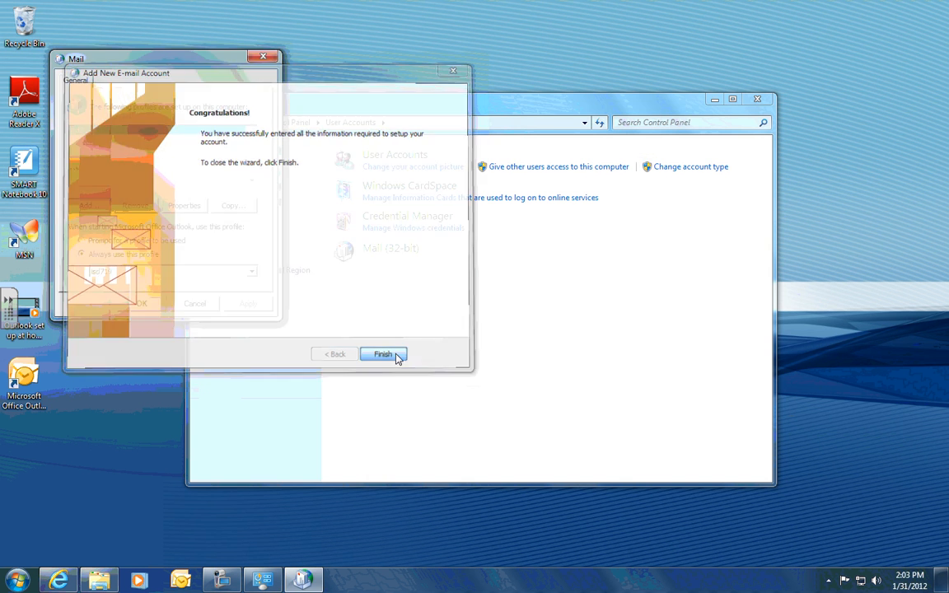
{"action": "left_click", "coordinate": [262, 57]}
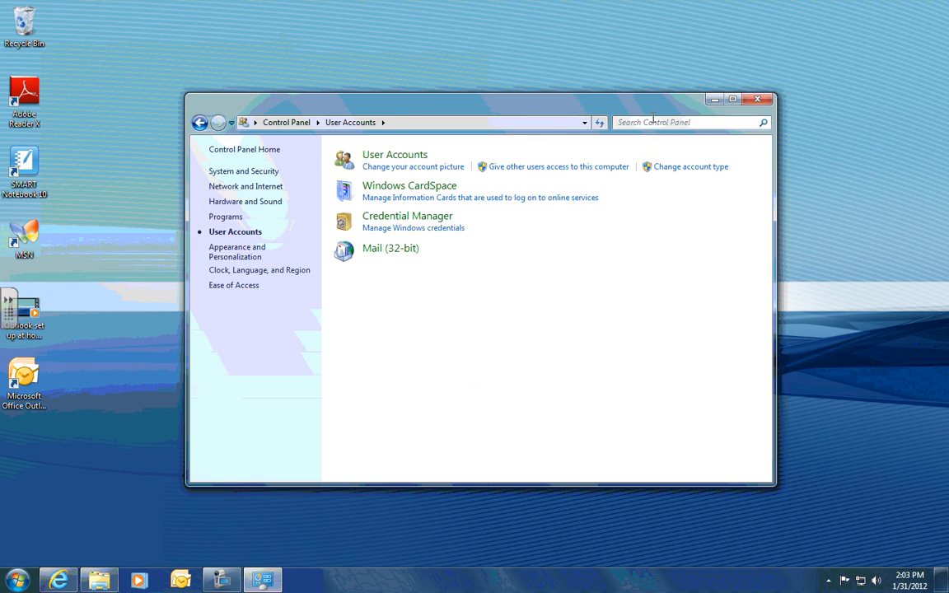
{"action": "left_click", "coordinate": [756, 101]}
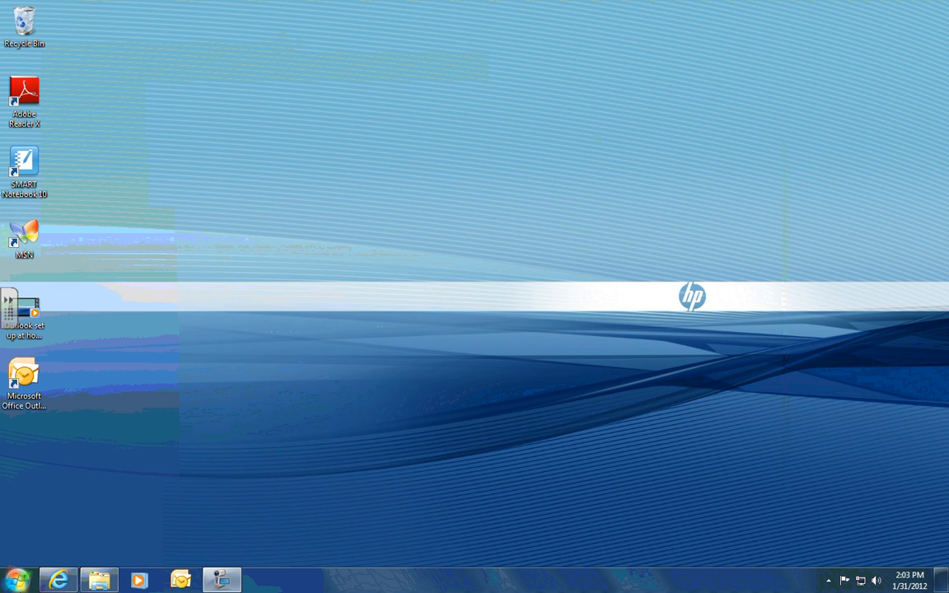
- Launch Outlook 2007 from its desktop icon
{"action": "left_click", "coordinate": [18, 580]}
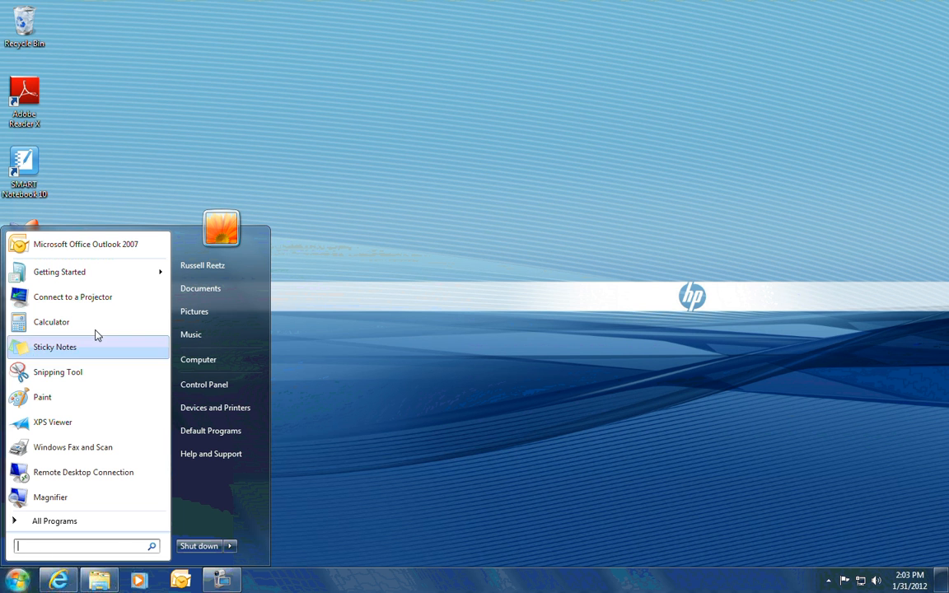
{"action": "left_click", "coordinate": [356, 493]}
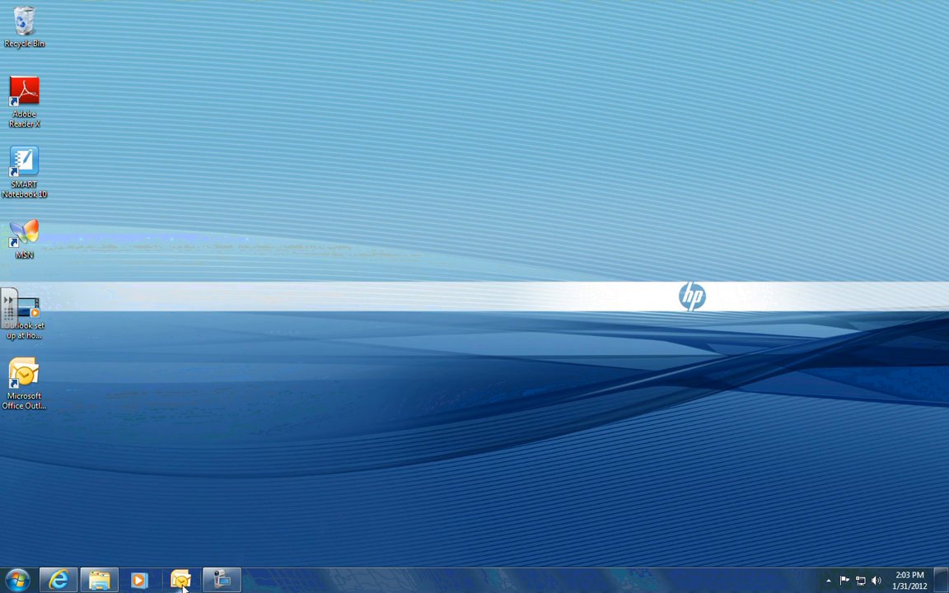
{"action": "double_click", "coordinate": [28, 377]}
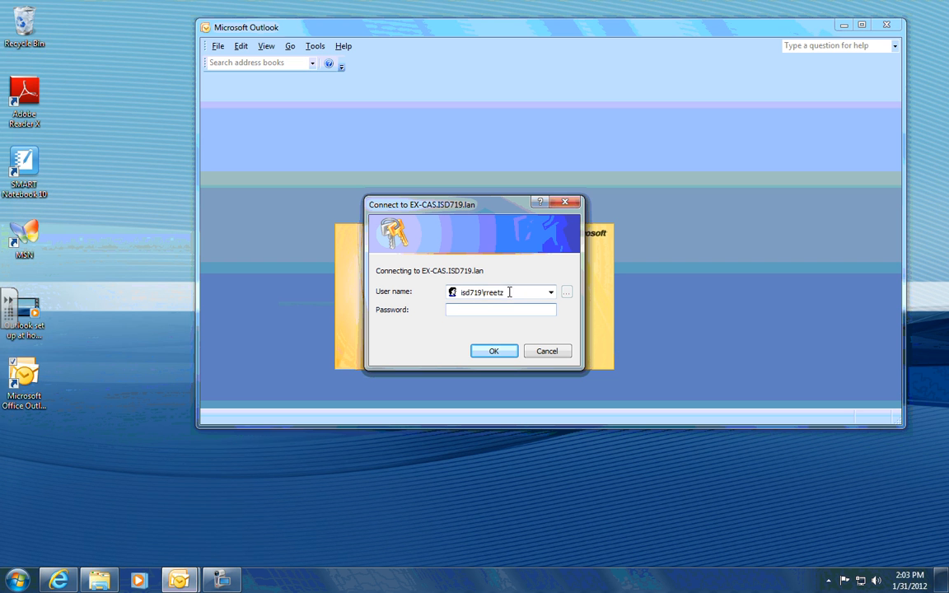
- Enter the isd719 domain user name and the account password in the Exchange Connect dialog
{"action": "left_click_drag", "start_coordinate": [508, 292], "coordinate": [451, 292]}
{"action": "key", "text": "BackSpace"}
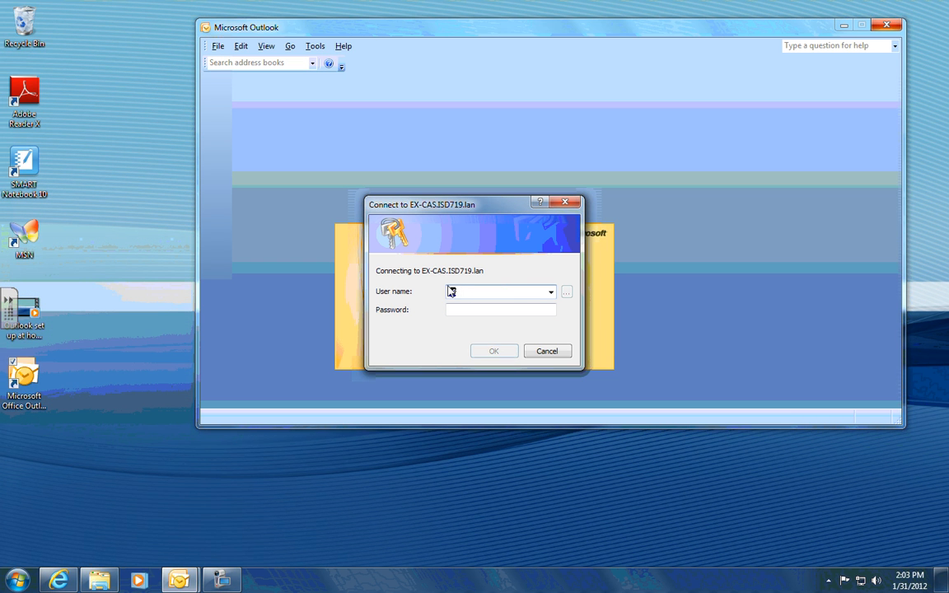
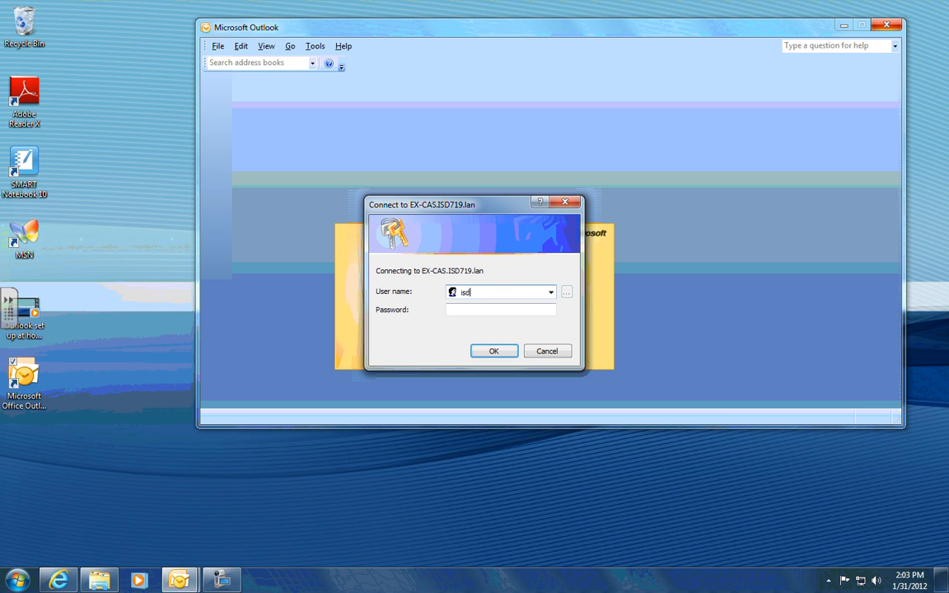
{"action": "key", "text": "Tab"}
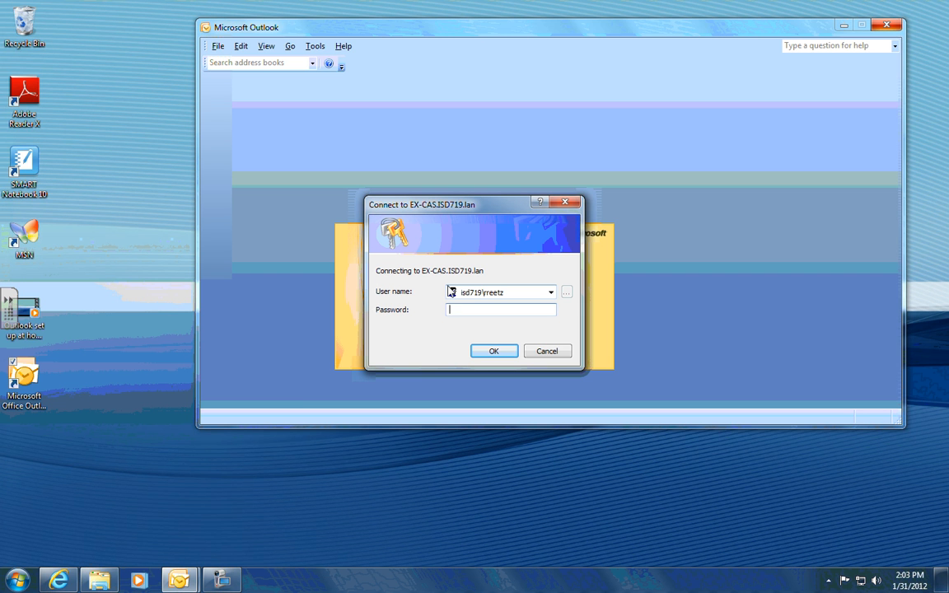
{"action": "type", "text": "••••••••••"}
- Submit the Exchange credentials so Outlook opens the Inbox showing 39 items
{"action": "left_click", "coordinate": [494, 350]}
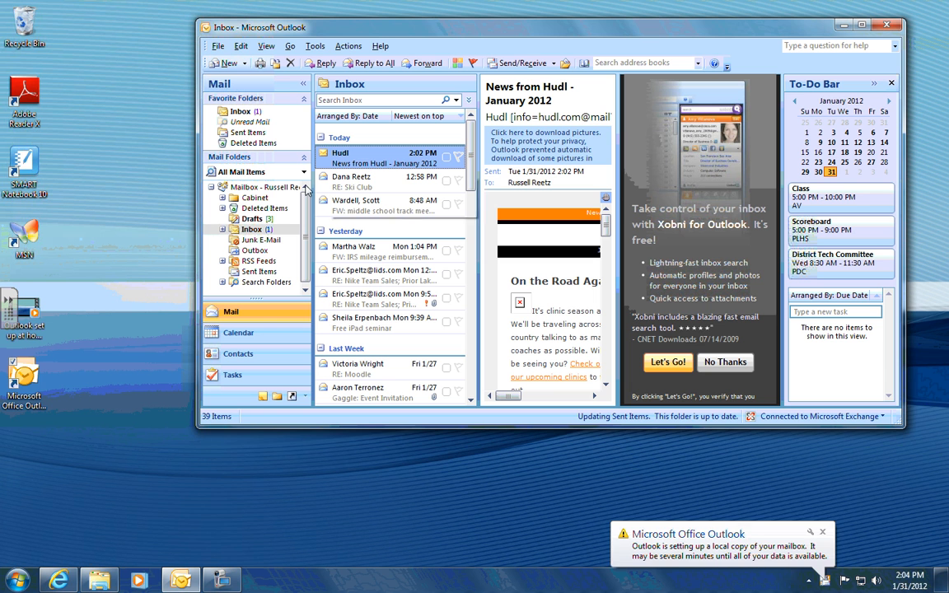
{"action": "left_click", "coordinate": [220, 581]}
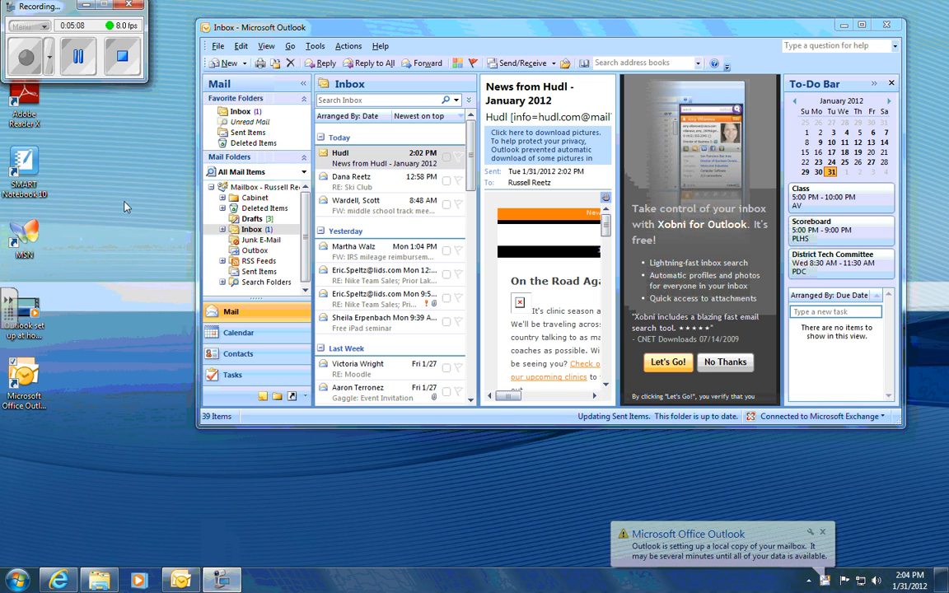